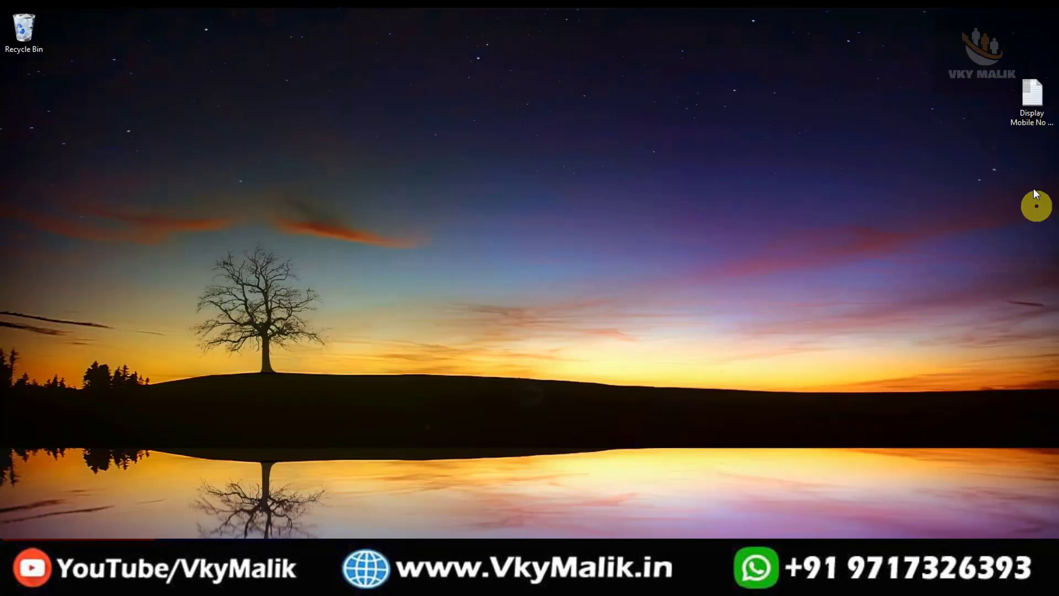
# Step: Copy the full file path of the desktop file Display Mobile No & GSTIN in Voucher from its security properties, and close the properties
pyautogui.click(1031, 97)
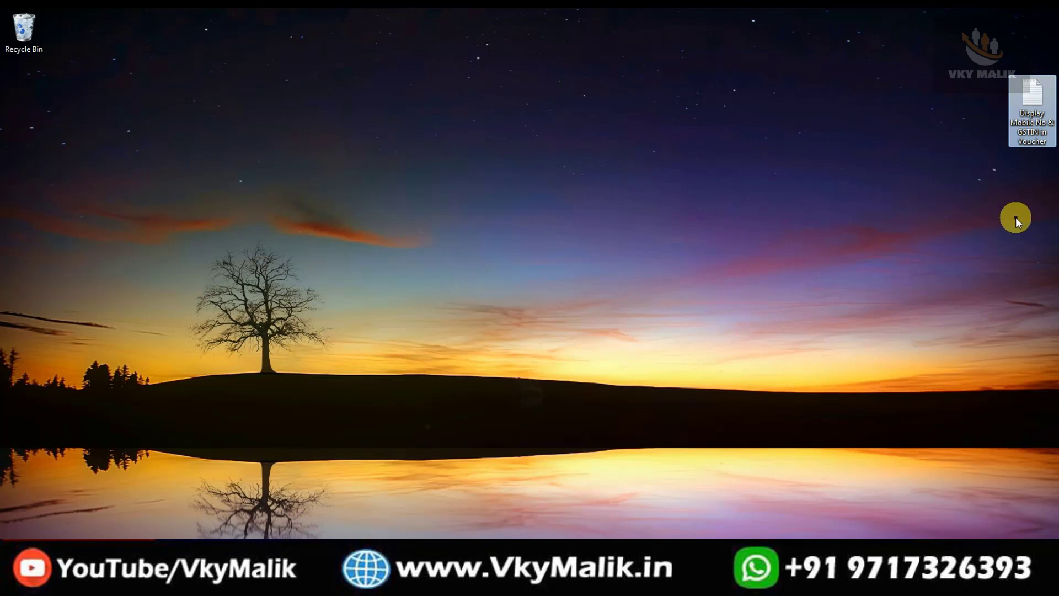
pyautogui.rightClick(1028, 109)
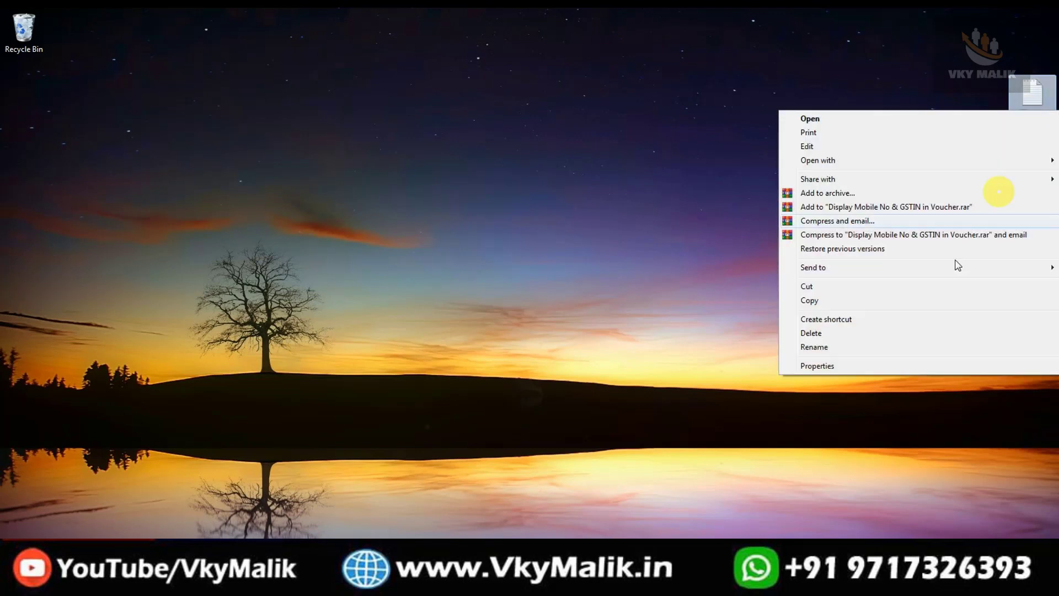
pyautogui.click(830, 365)
pyautogui.click(878, 141)
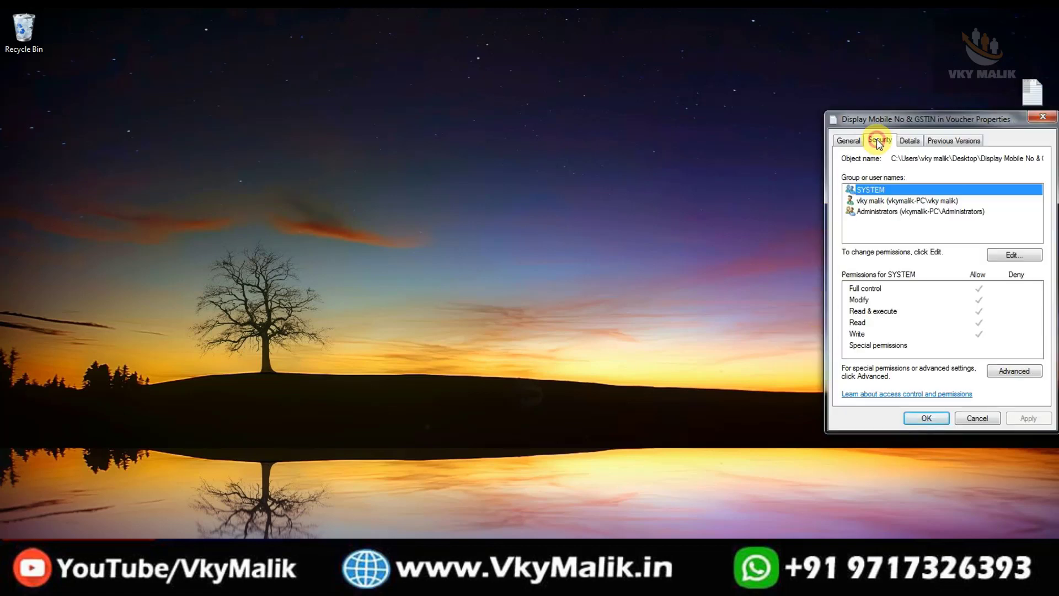
pyautogui.moveTo(891, 160); pyautogui.dragTo(1040, 161)
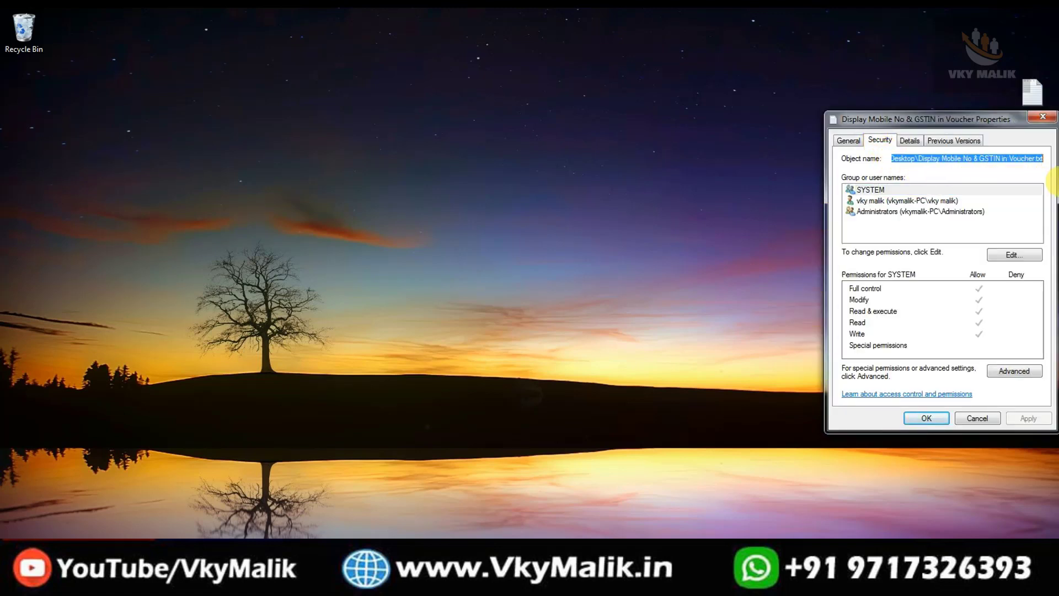
pyautogui.rightClick(956, 160)
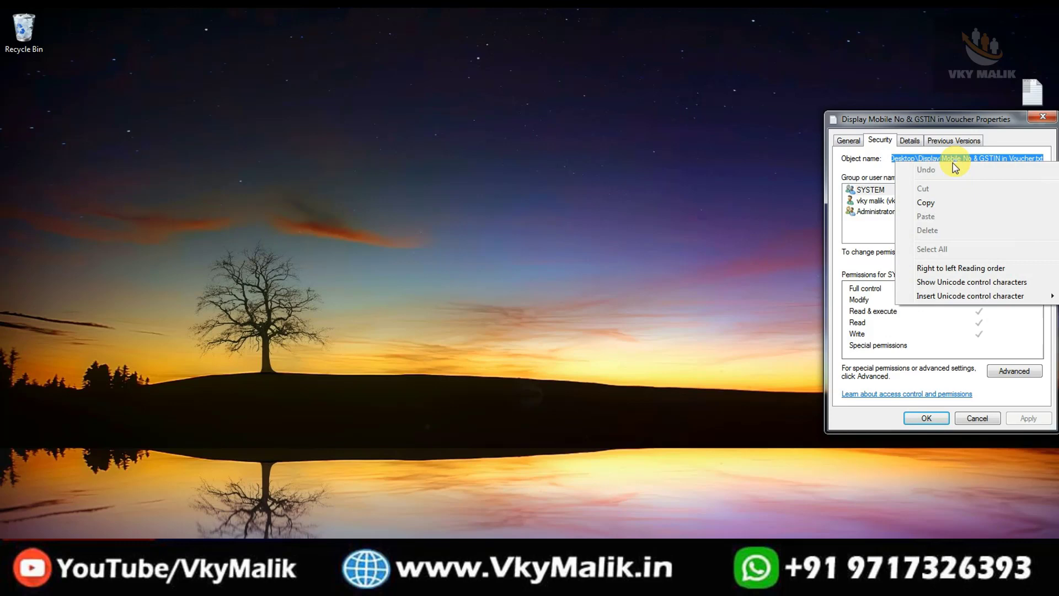
pyautogui.click(926, 203)
pyautogui.click(1042, 116)
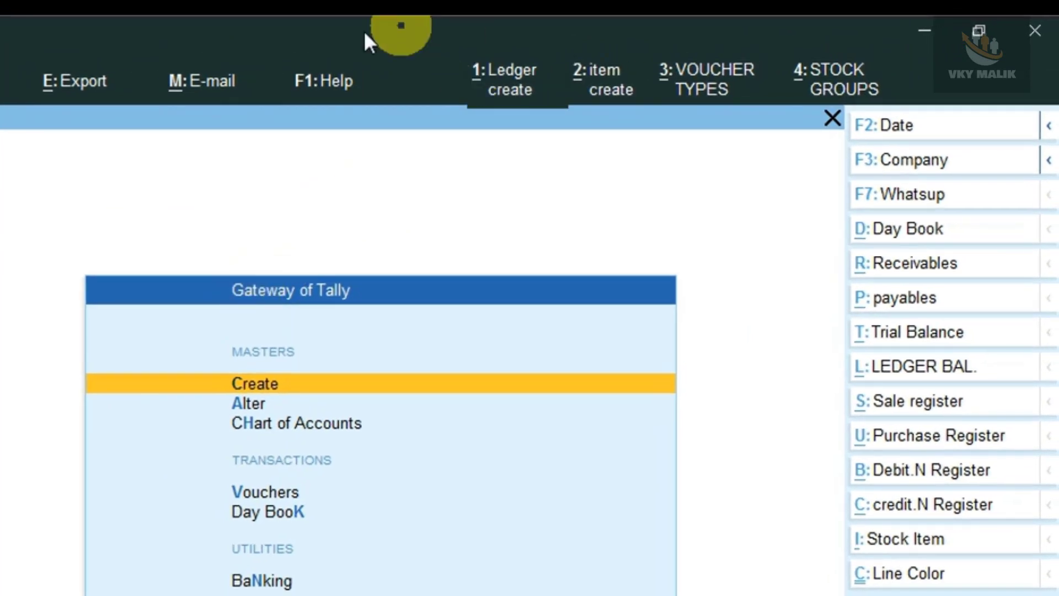
# Step: Switch to TallyPrime and open the local TDL configuration from the TDLs & AddOns management screen
pyautogui.click(330, 88)
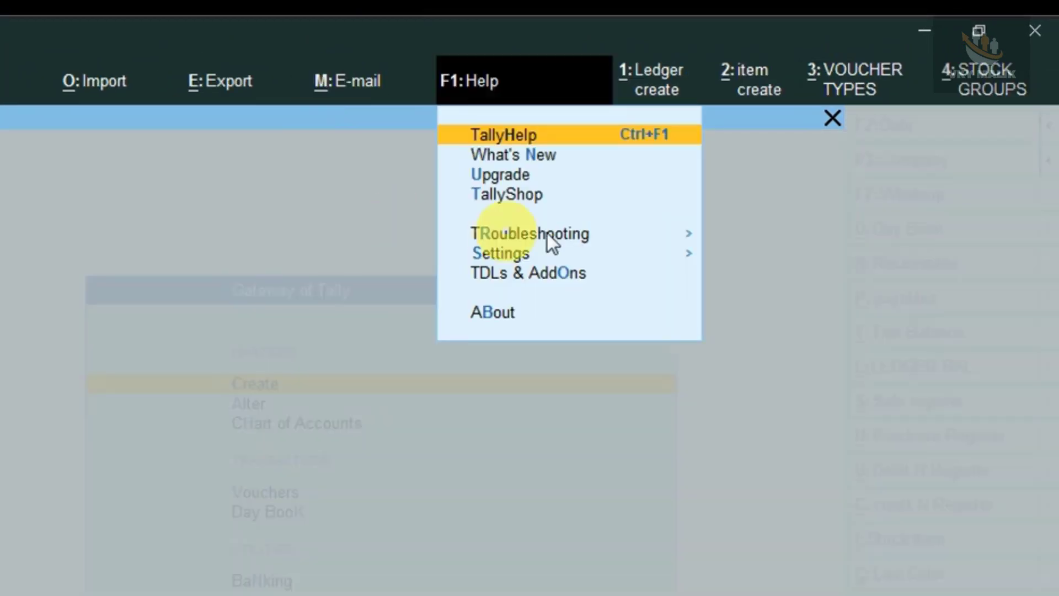
pyautogui.press('Up')
pyautogui.press('Up')
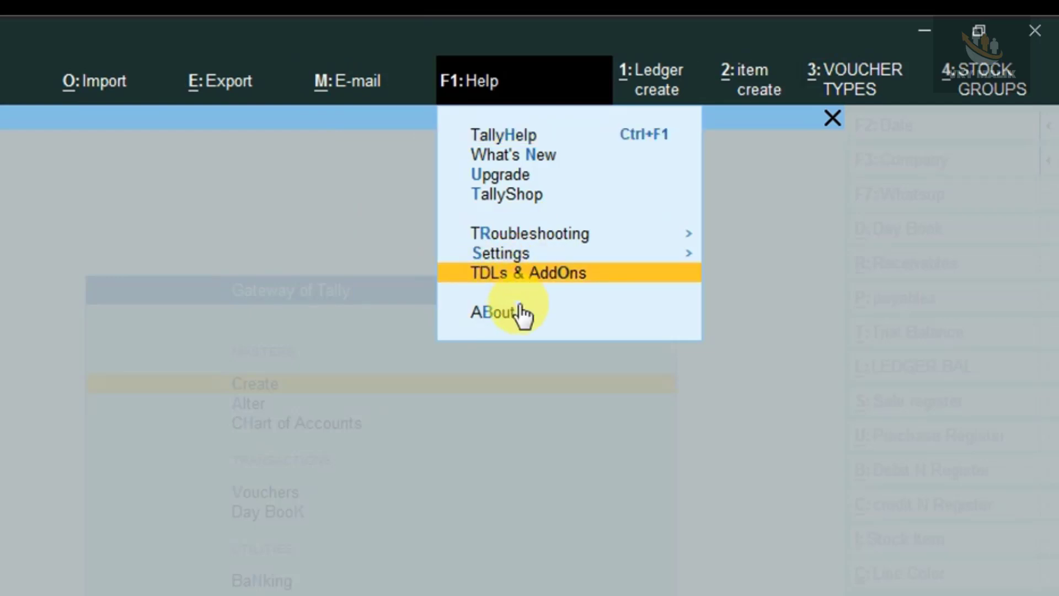
pyautogui.press('Return')
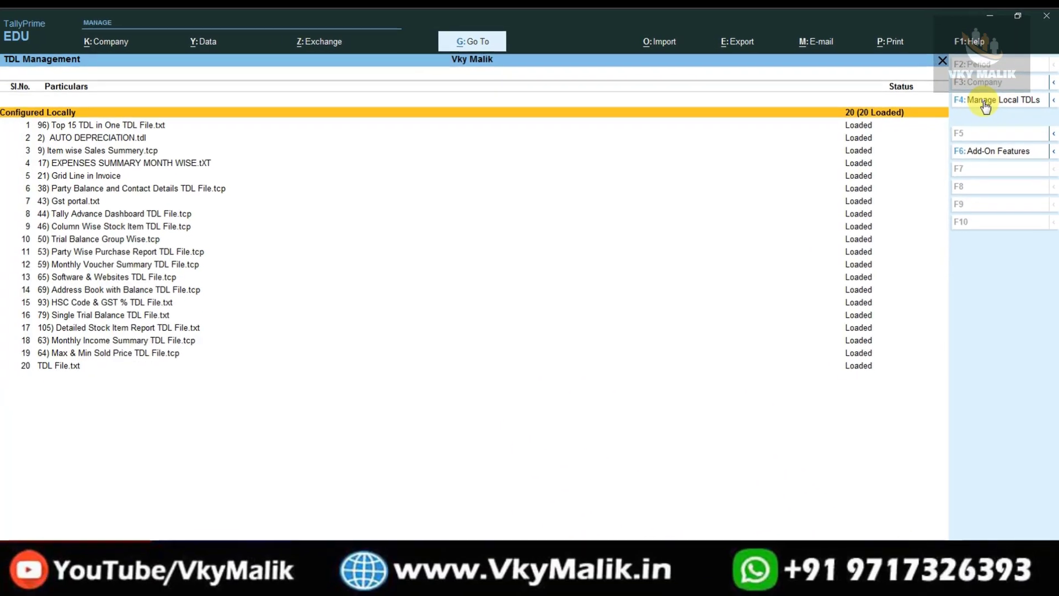
pyautogui.click(985, 102)
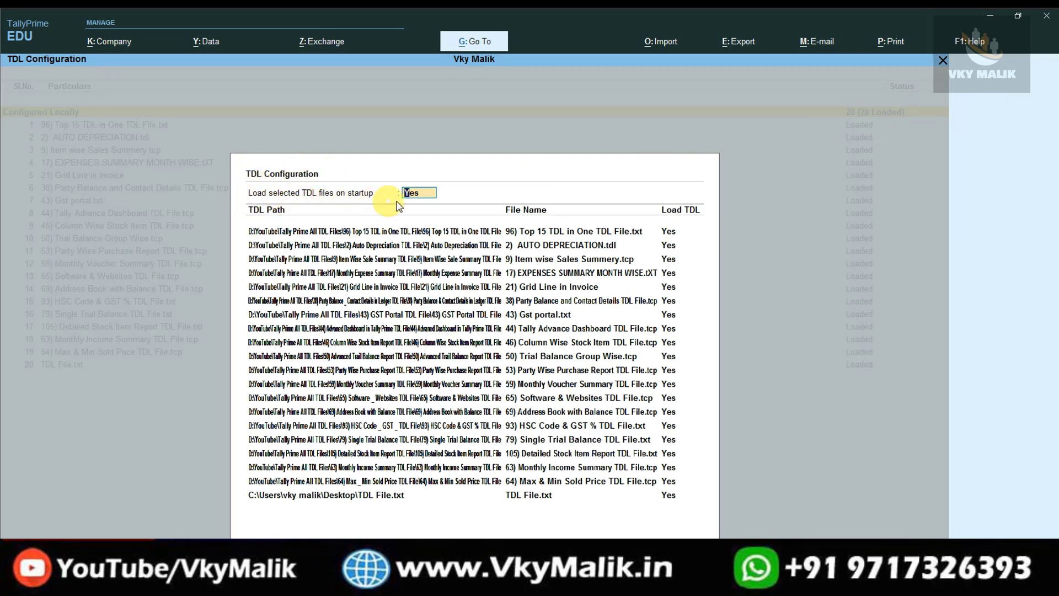
# Step: Replace the last TDL entry, TDL File.txt, with the copied path of Display Mobile No & GSTIN in Voucher.txt and save the configuration
pyautogui.press('Return')
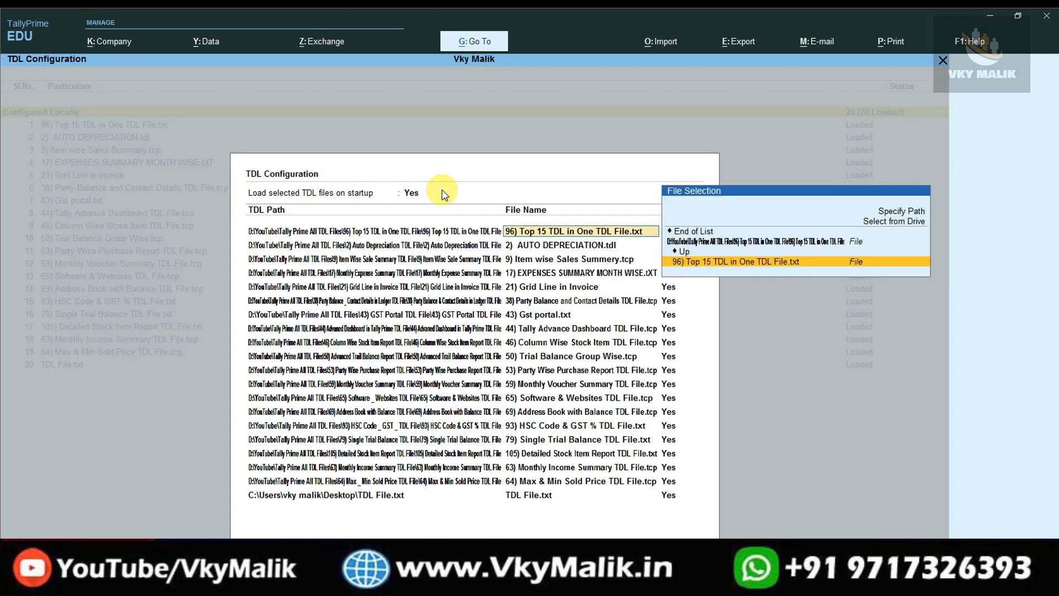
pyautogui.press('Down')
pyautogui.press('Down')
pyautogui.press('Down')
pyautogui.press('Down')
pyautogui.press('Down')
pyautogui.press('Down')
pyautogui.press('Down')
pyautogui.press('Down')
pyautogui.press('Down')
pyautogui.press('Down')
pyautogui.press('Down')
pyautogui.press('Down')
pyautogui.press('Down')
pyautogui.press('Down')
pyautogui.press('Down')
pyautogui.press('Down')
pyautogui.press('Down')
pyautogui.press('Down')
pyautogui.press('Down')
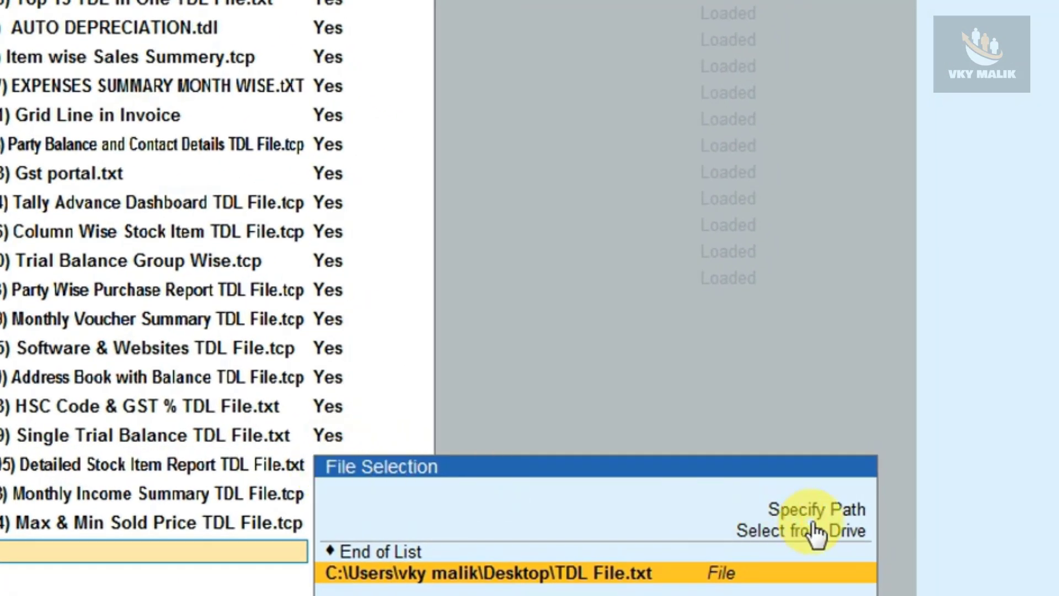
pyautogui.press('Up')
pyautogui.press('Up')
pyautogui.press('Down')
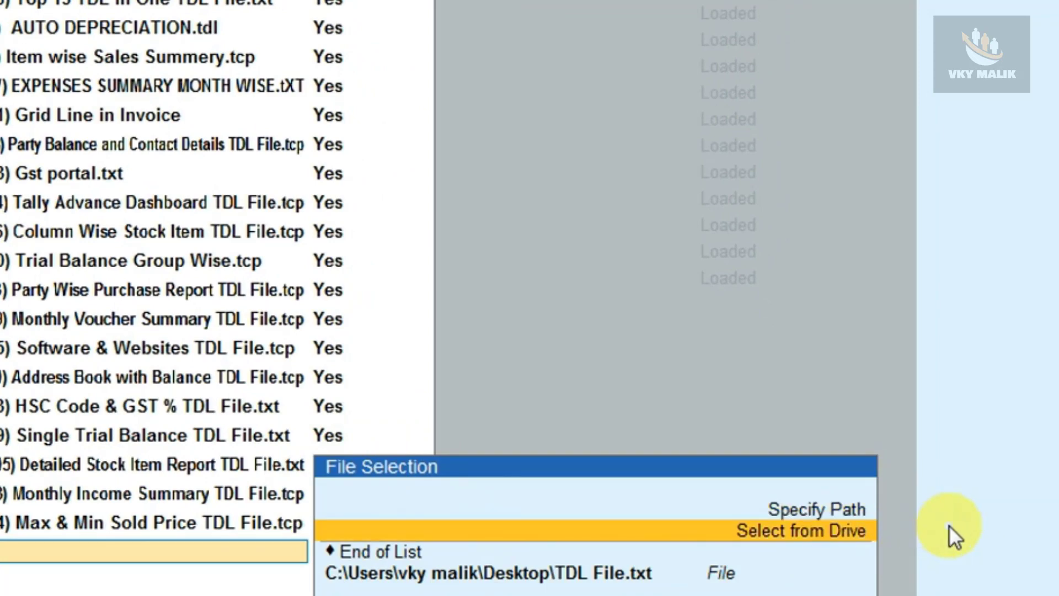
pyautogui.press('Up')
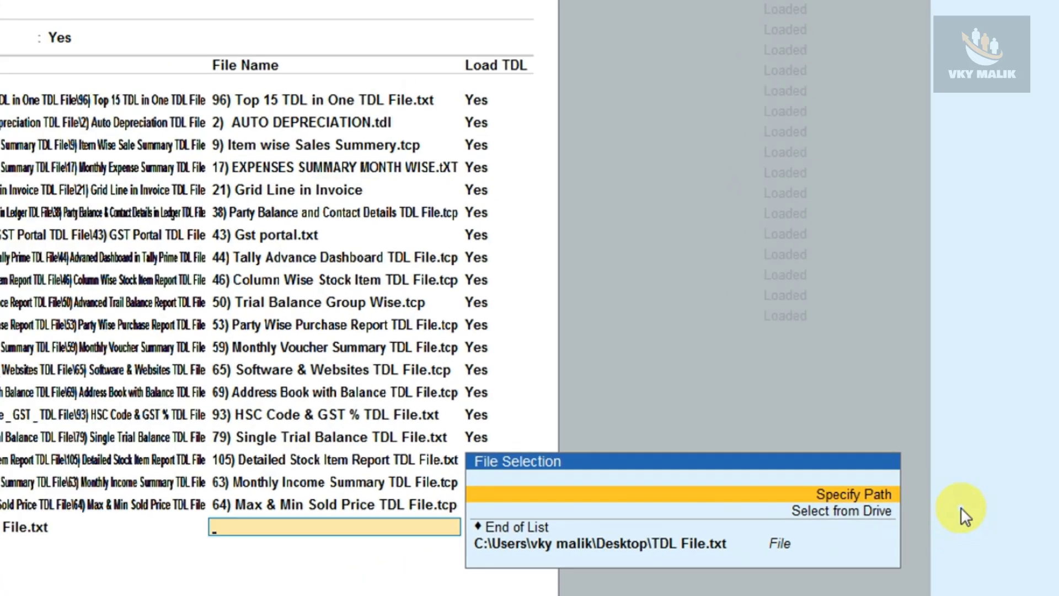
pyautogui.press('Return')
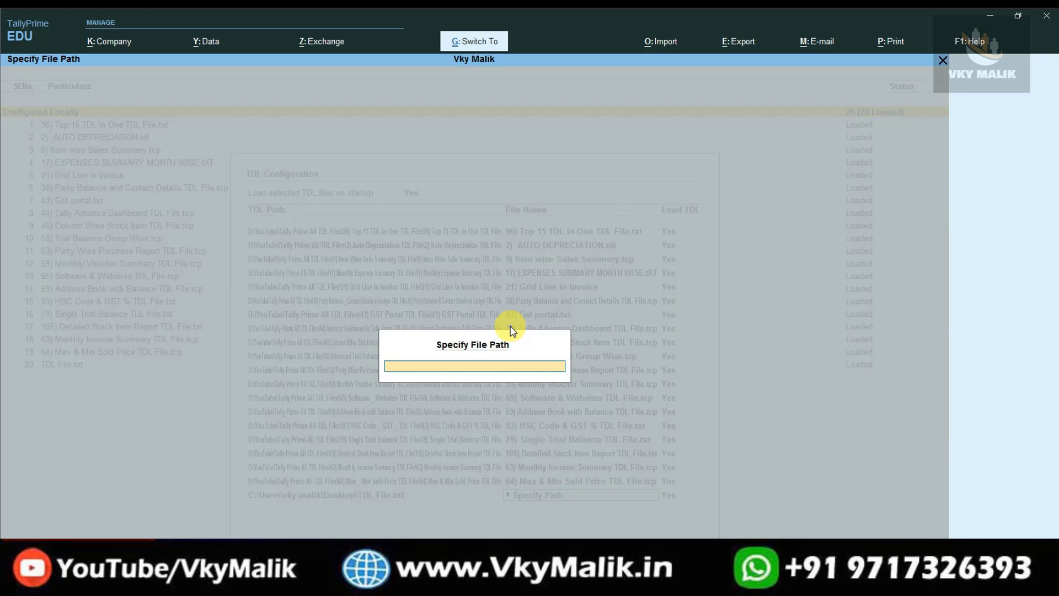
pyautogui.hotkey('ctrl', 'alt', 'v')
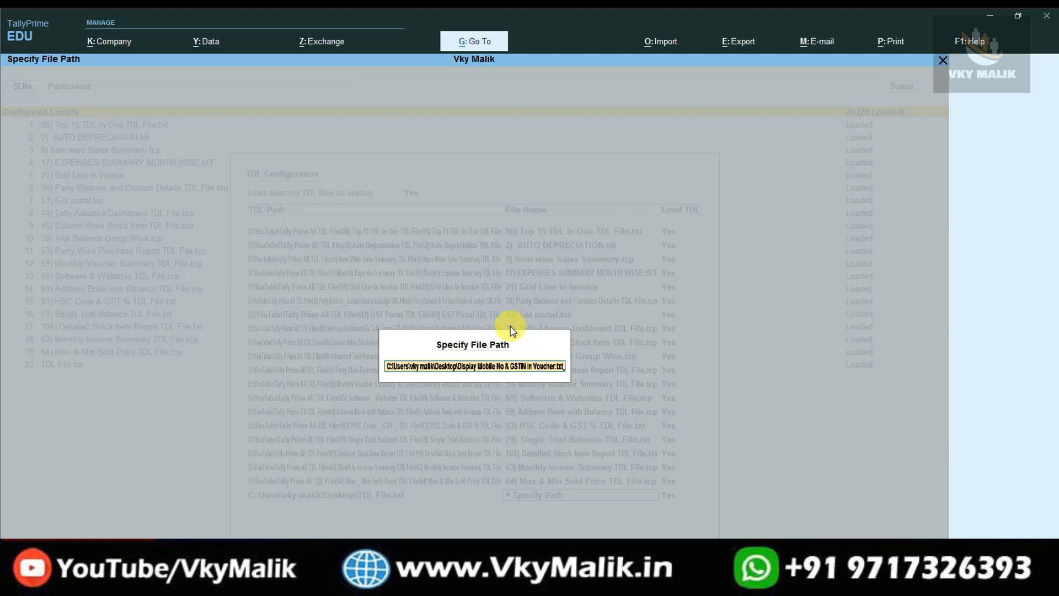
pyautogui.press('Return')
pyautogui.hotkey('ctrl', 'a')
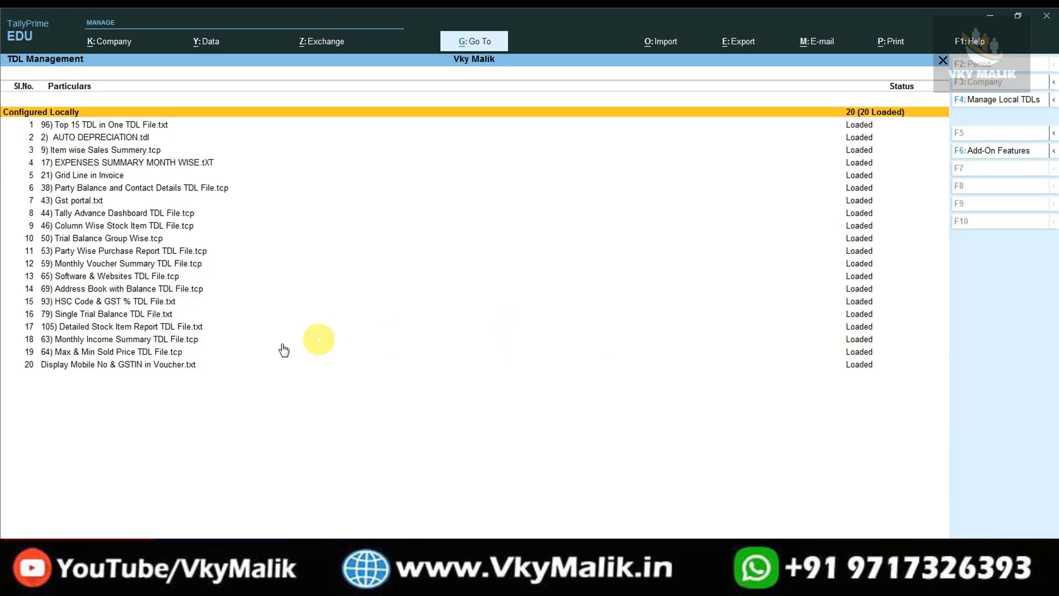
pyautogui.click(155, 361)
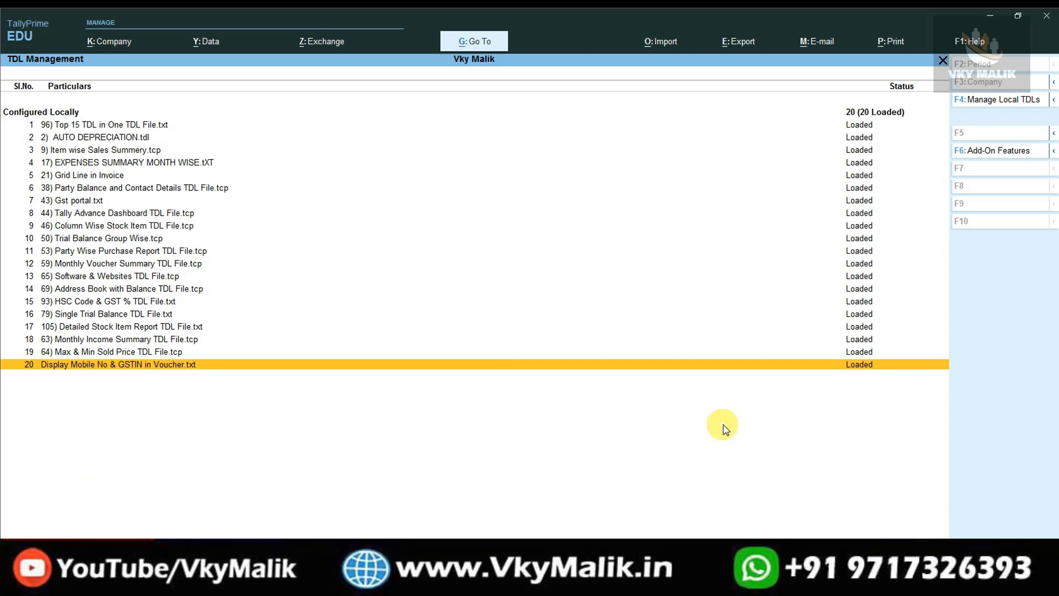
# Step: Start a sales voucher with K.S Teleocme (Customer) as the party account, accepting the dispatch and party details
pyautogui.press('Escape')
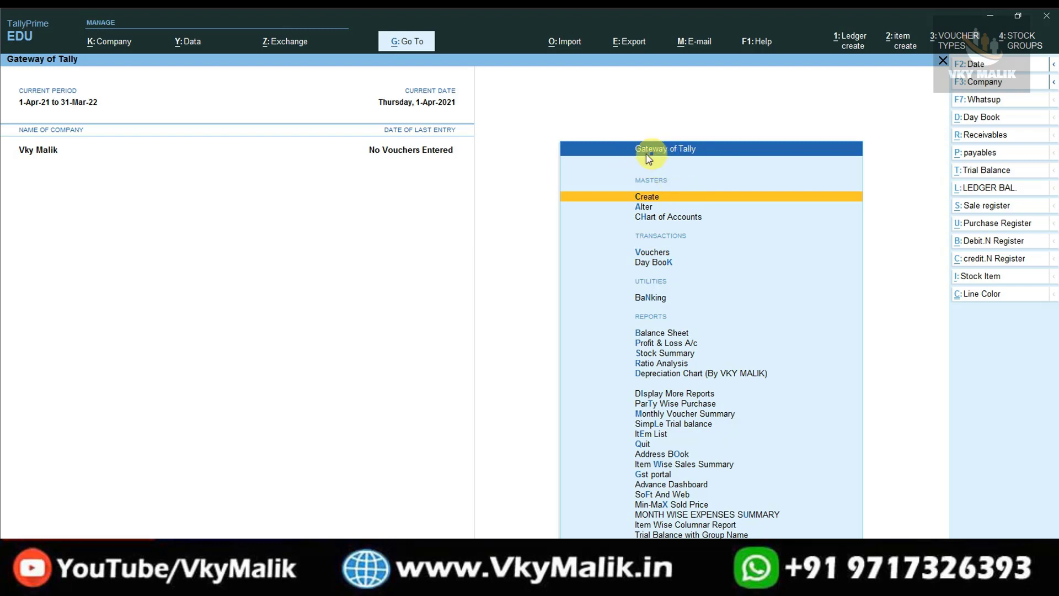
pyautogui.press('v')
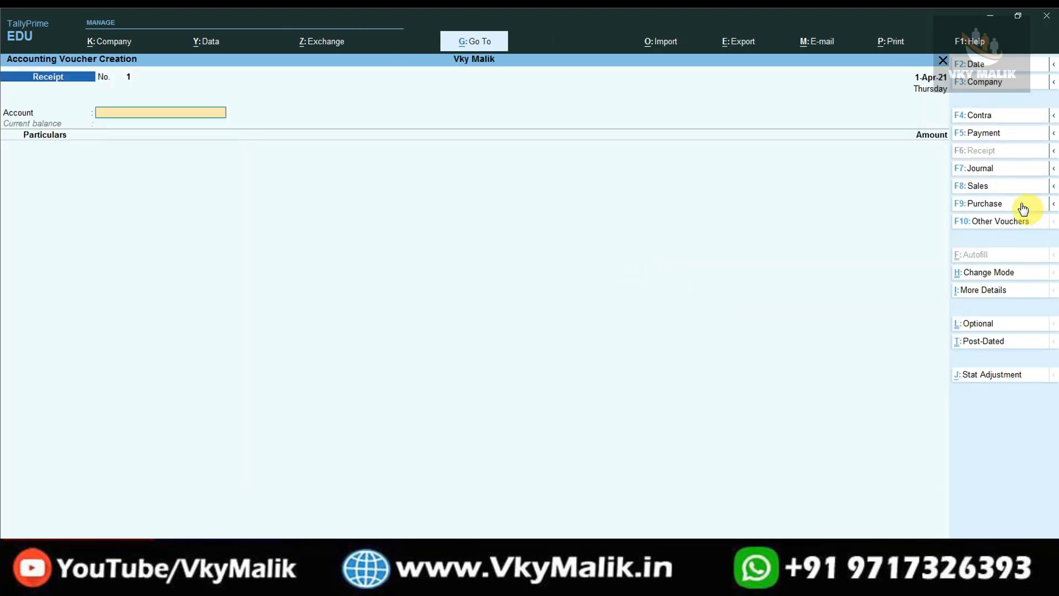
pyautogui.click(986, 193)
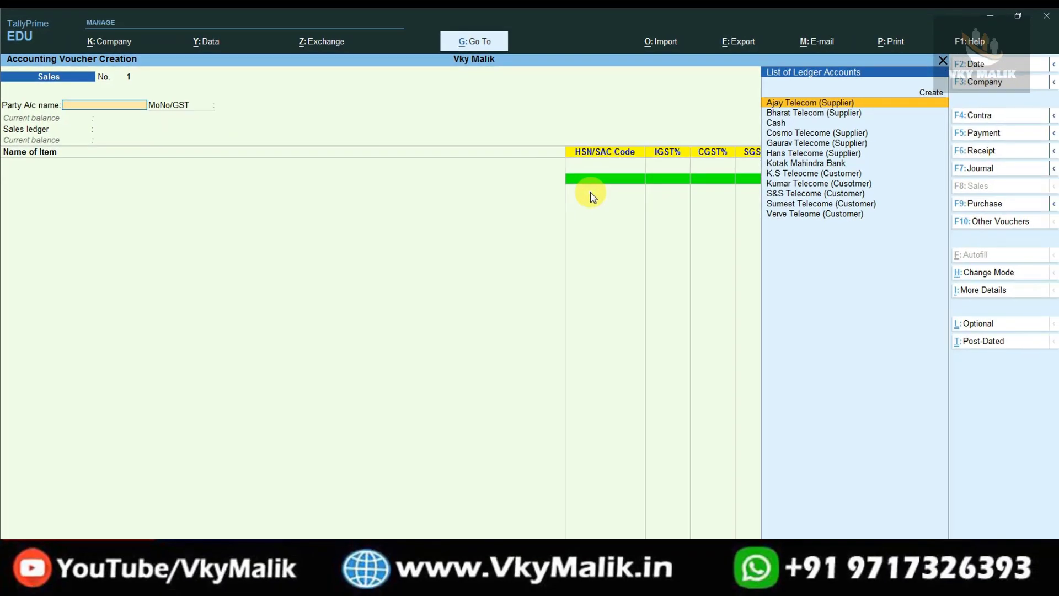
pyautogui.write('Cus')
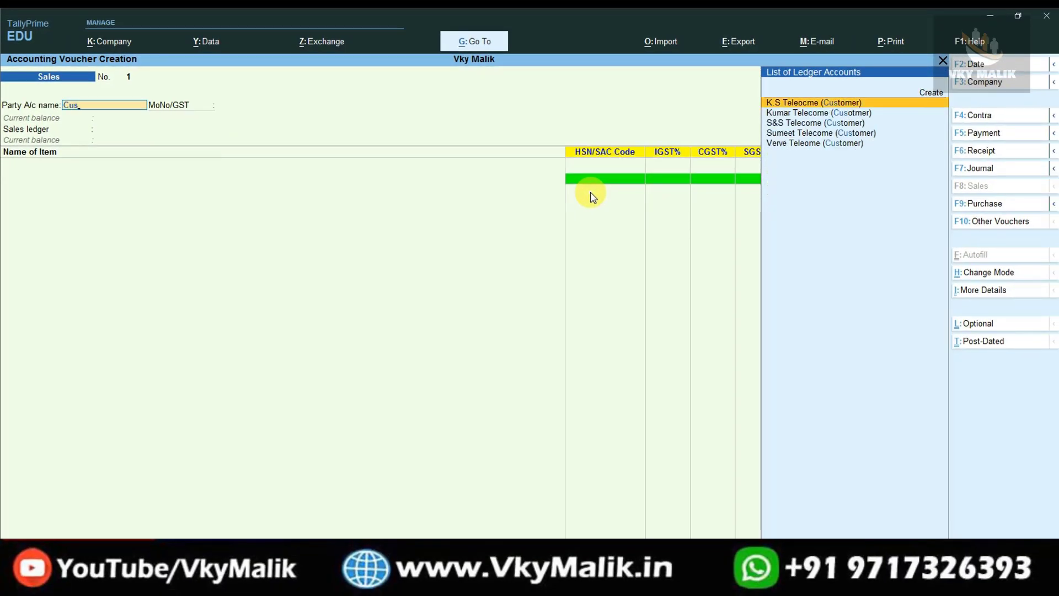
pyautogui.press('Return')
pyautogui.hotkey('ctrl', 'a')
pyautogui.hotkey('ctrl', 'a')
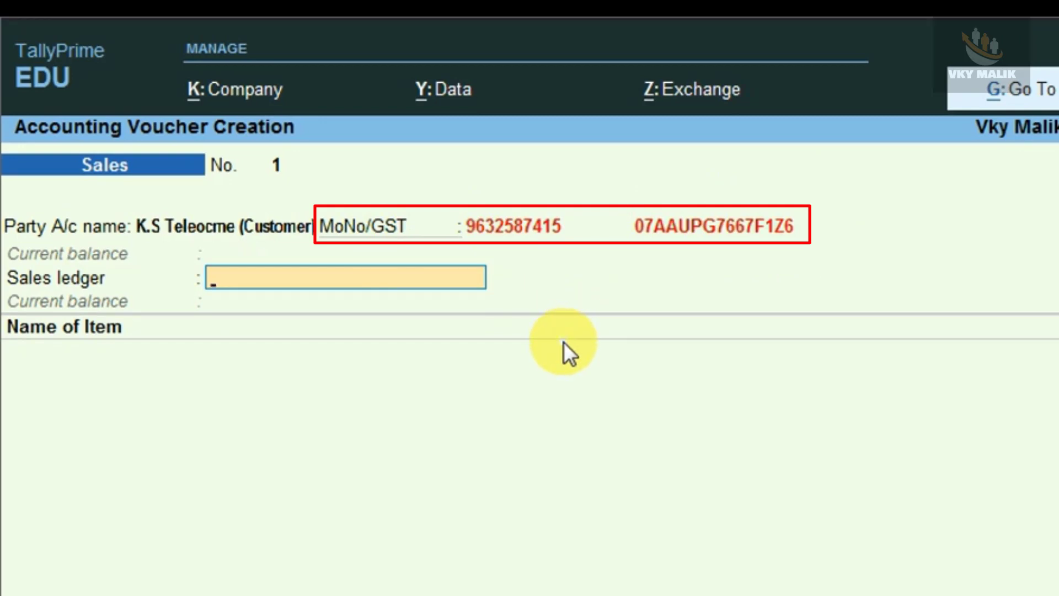
# Step: Change the sales voucher's party account to Kumar Telecome (Cusotmer), leaving the dispatch details blank
pyautogui.press('BackSpace')
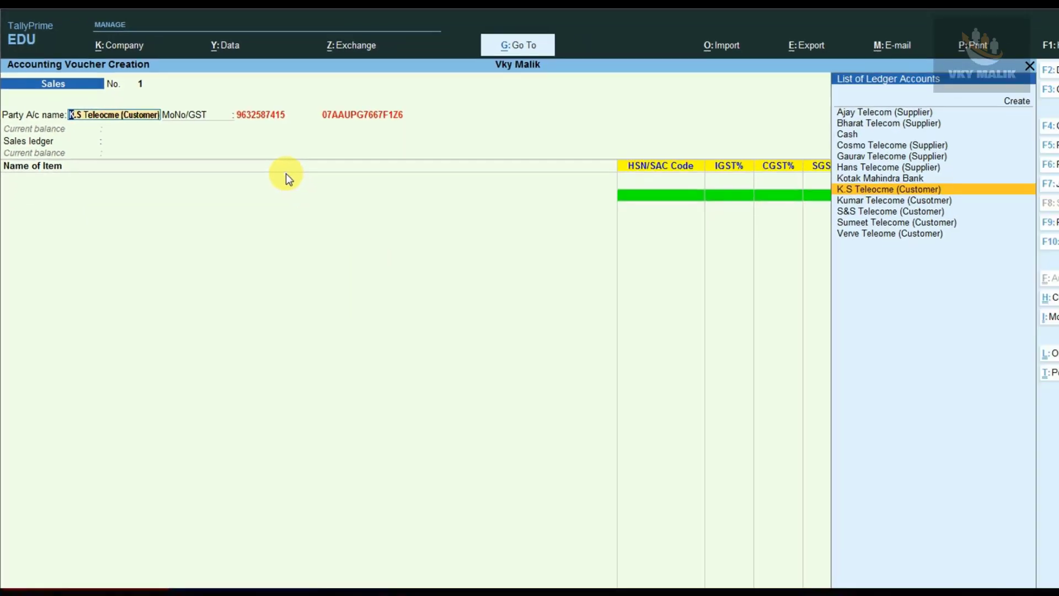
pyautogui.press('Down')
pyautogui.press('Return')
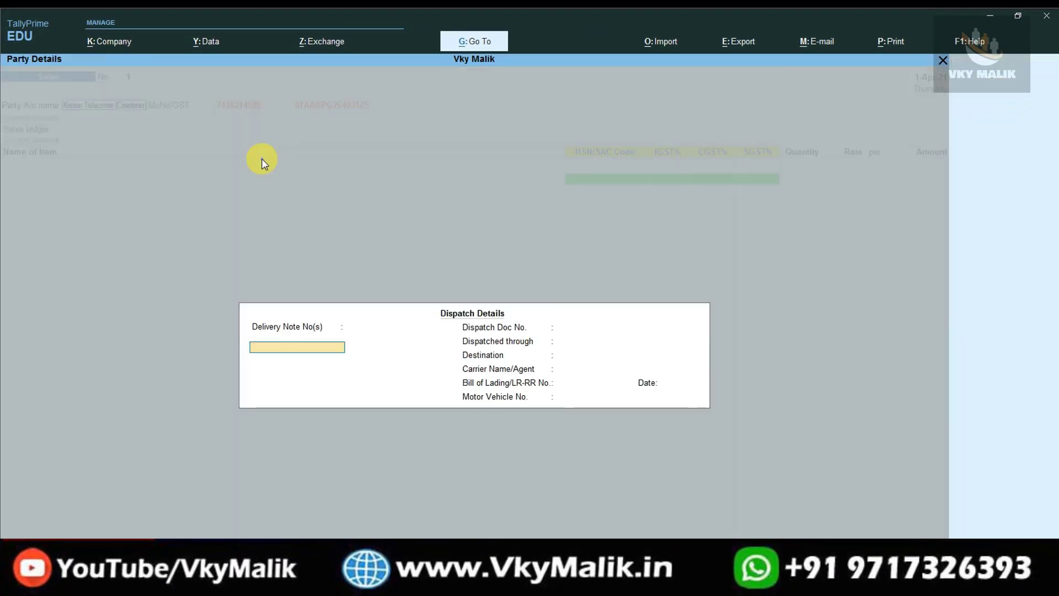
pyautogui.press('Return')
pyautogui.press('Return')
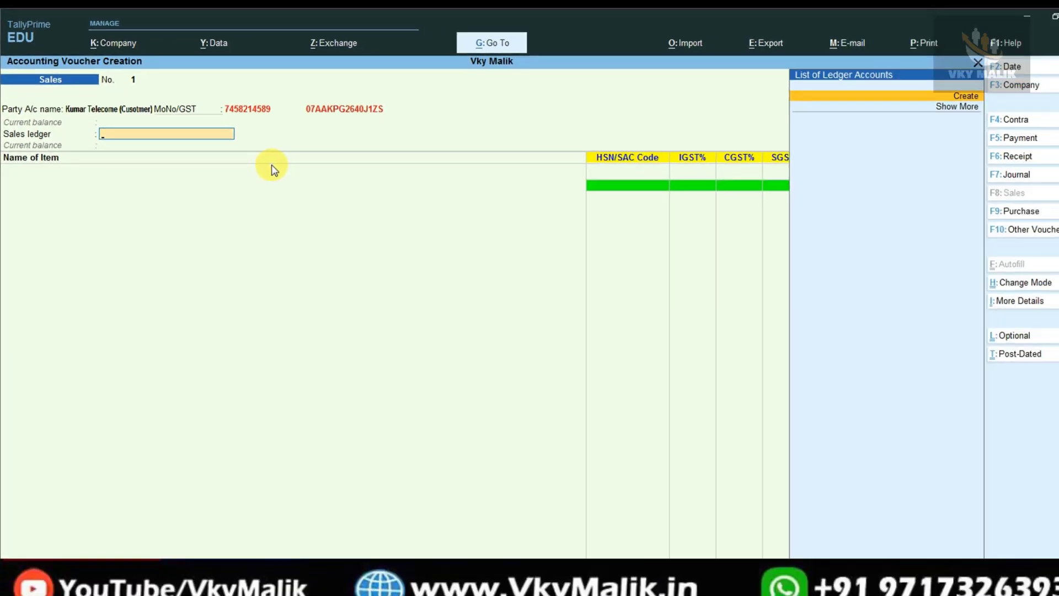
# Step: Open the Kumar Telecome (Cusotmer) ledger from the voucher, check its mobile number and GSTIN fields, and accept it without edits
pyautogui.press('BackSpace')
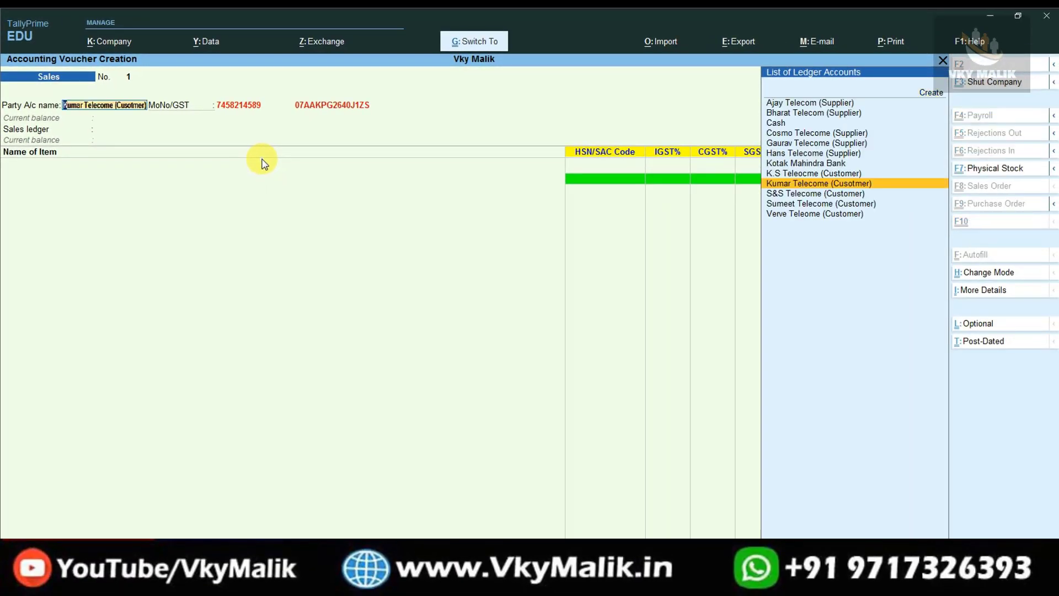
pyautogui.hotkey('ctrl', 'Return')
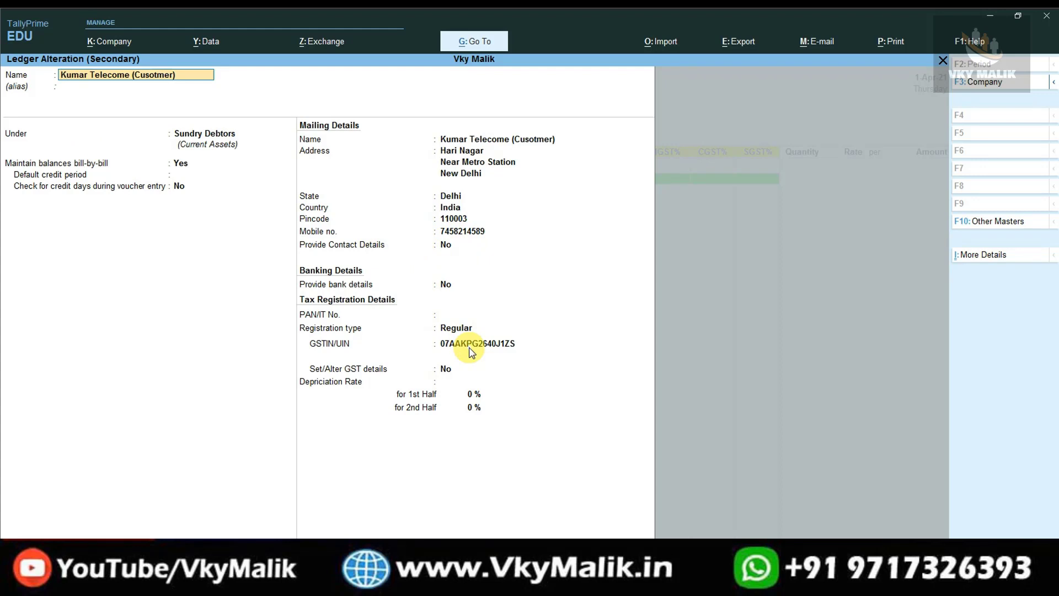
pyautogui.hotkey('ctrl', 'a')
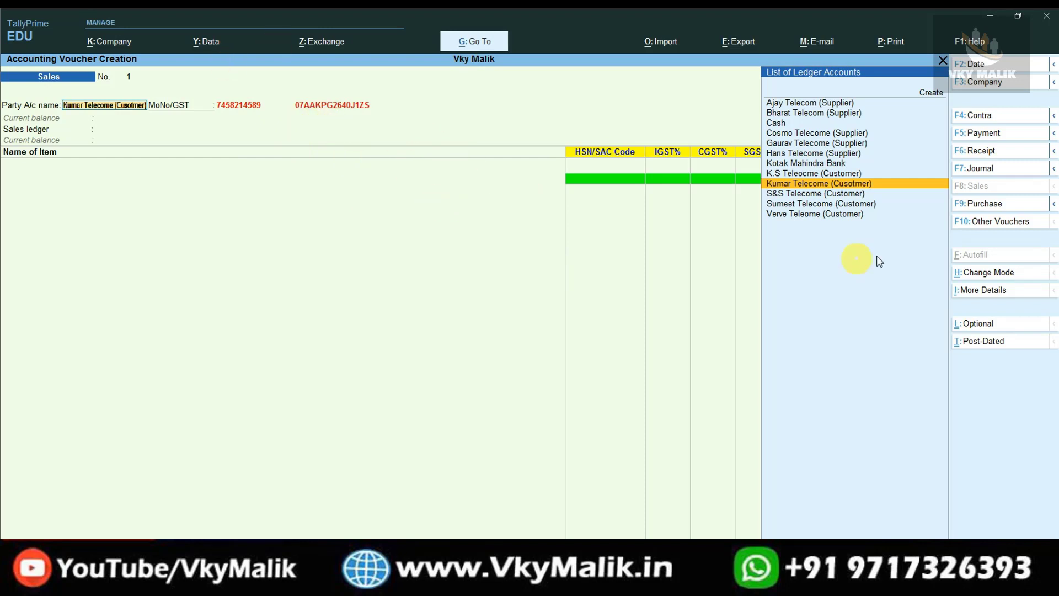
# Step: Switch to a purchase voucher, set Ajay Telecom (Supplier) as the party account, accept the receipt details, and leave the ledger entry
pyautogui.click(982, 203)
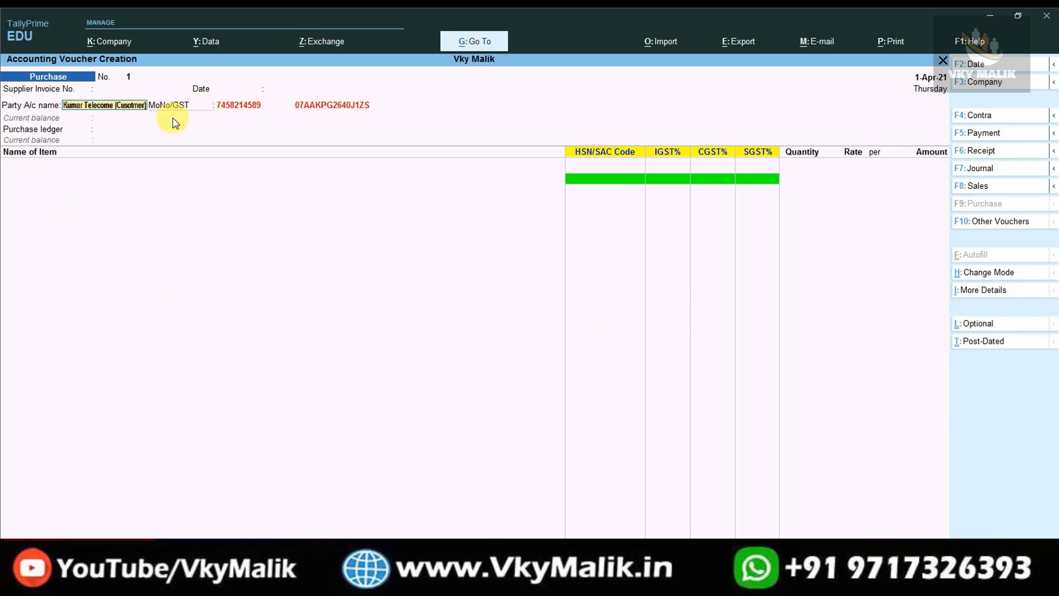
pyautogui.write('sup')
pyautogui.press('Return')
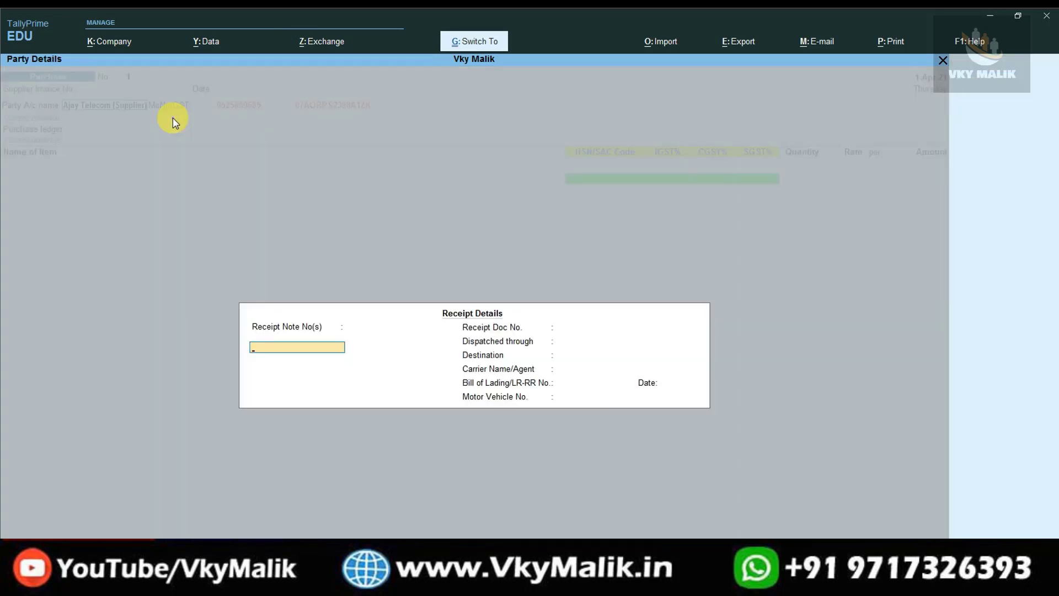
pyautogui.hotkey('ctrl', 'a')
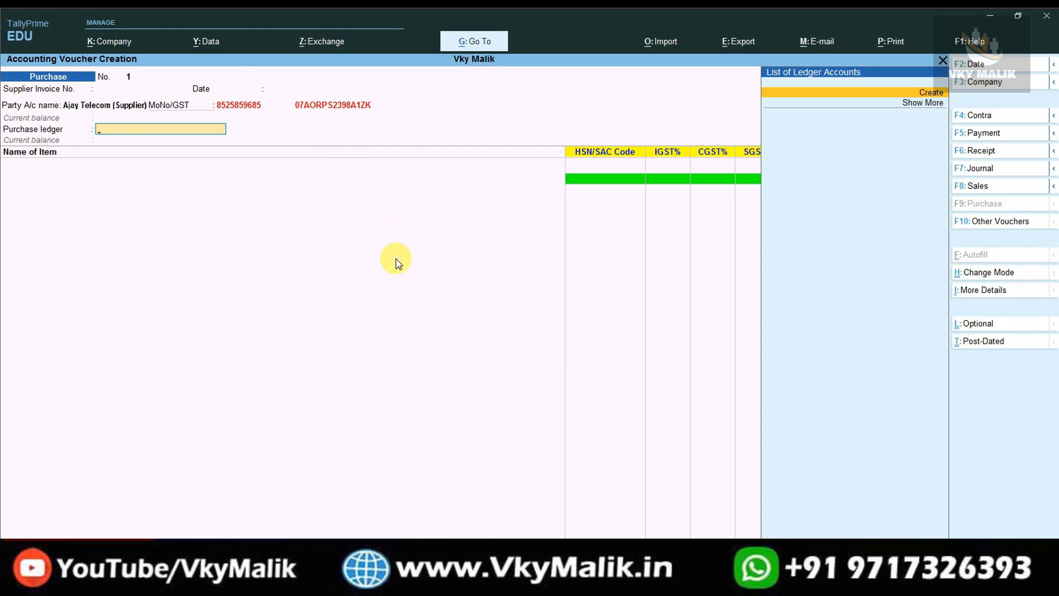
pyautogui.press('Escape')
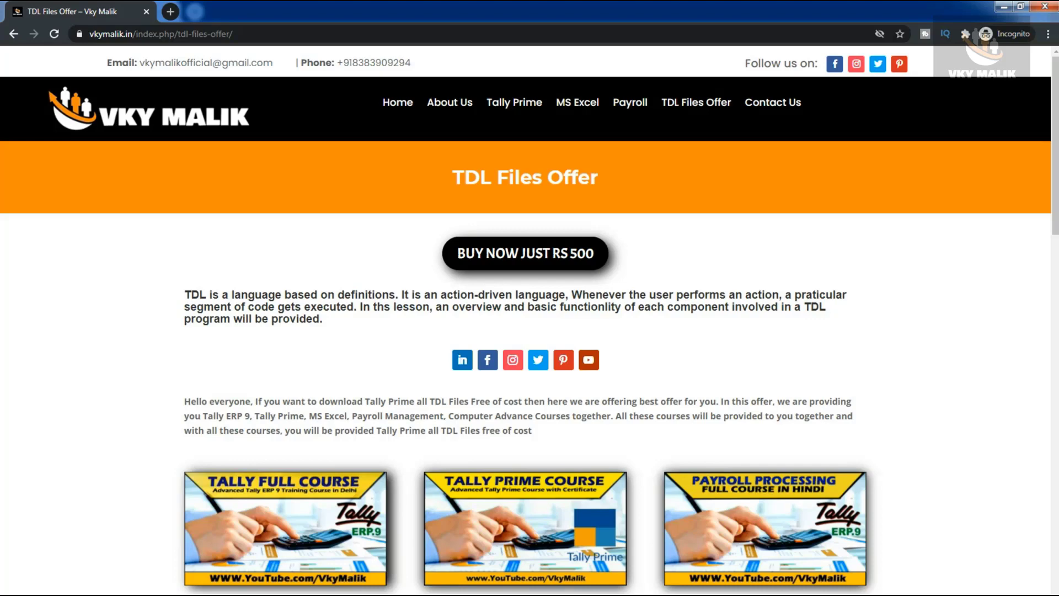
# Step: Examine the included courses and the list of Tally Prime TDL files on the TDL Files Offer web page
pyautogui.scroll(-6, 526, 319)
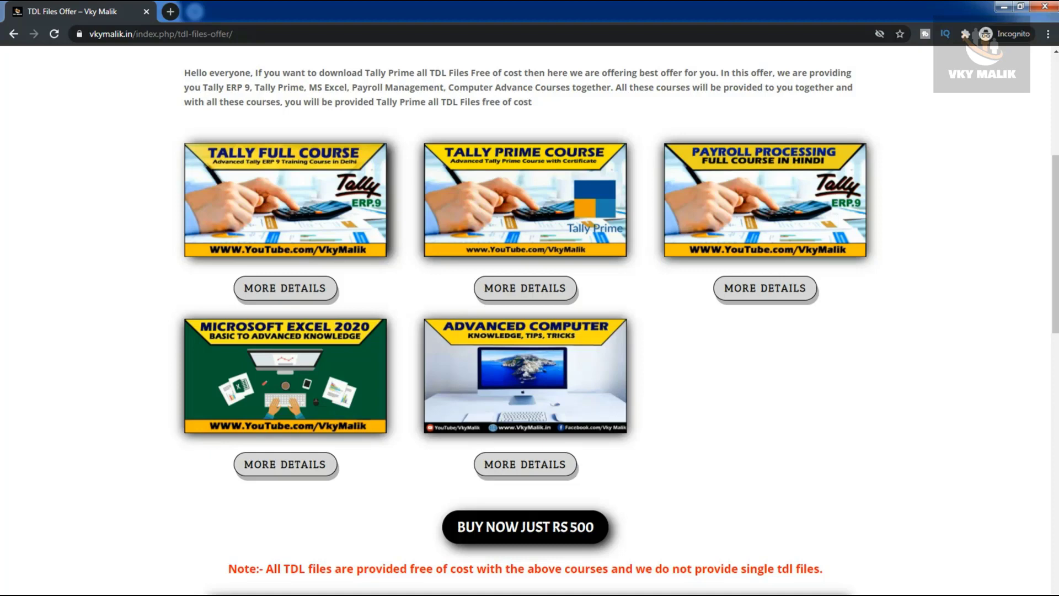
pyautogui.scroll(-8, 525, 319)
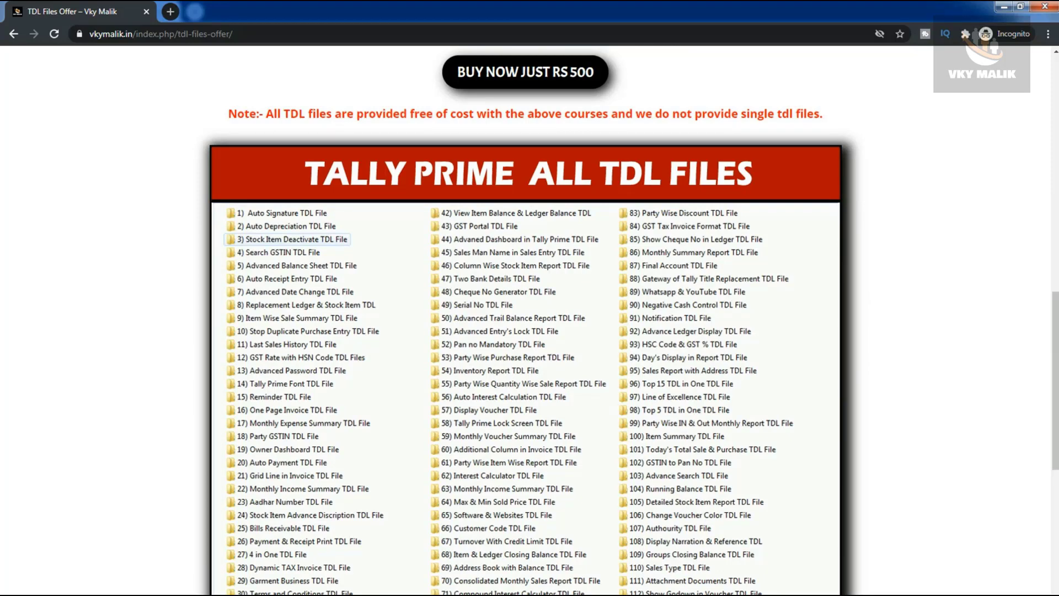
# Step: Review the remaining entries of the TDL file list down to the contact form, and recheck the course offers and introductory text above it
pyautogui.scroll(-10, 525, 319)
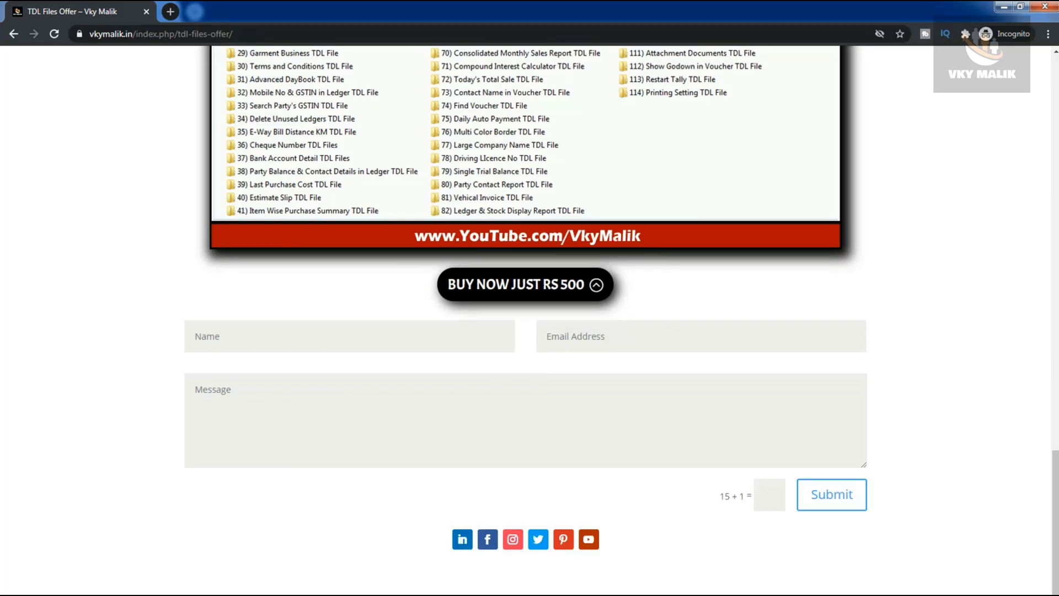
pyautogui.scroll(15, 529, 320)
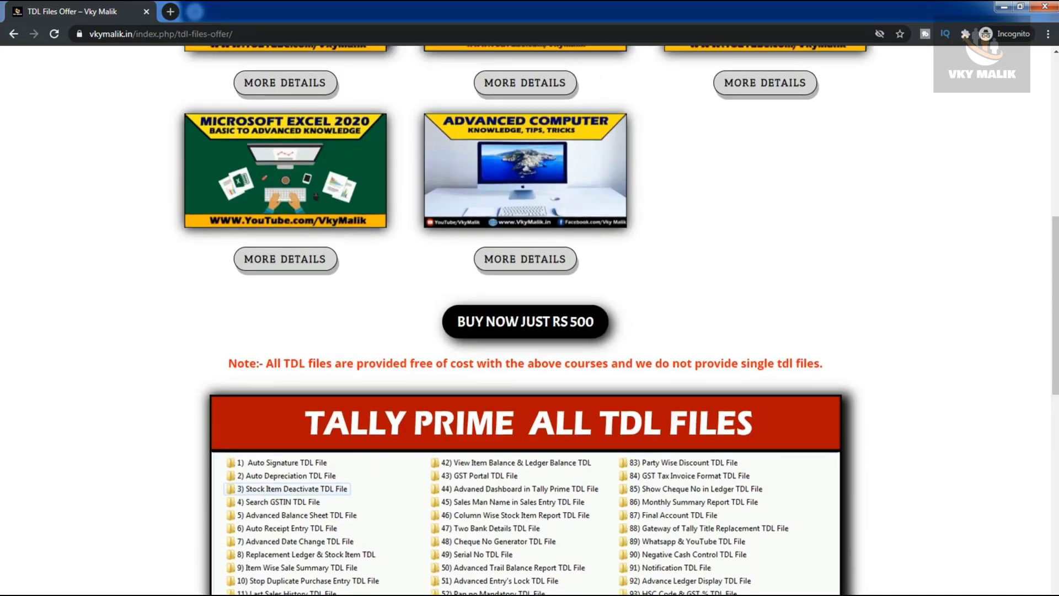
pyautogui.scroll(-2, 529, 320)
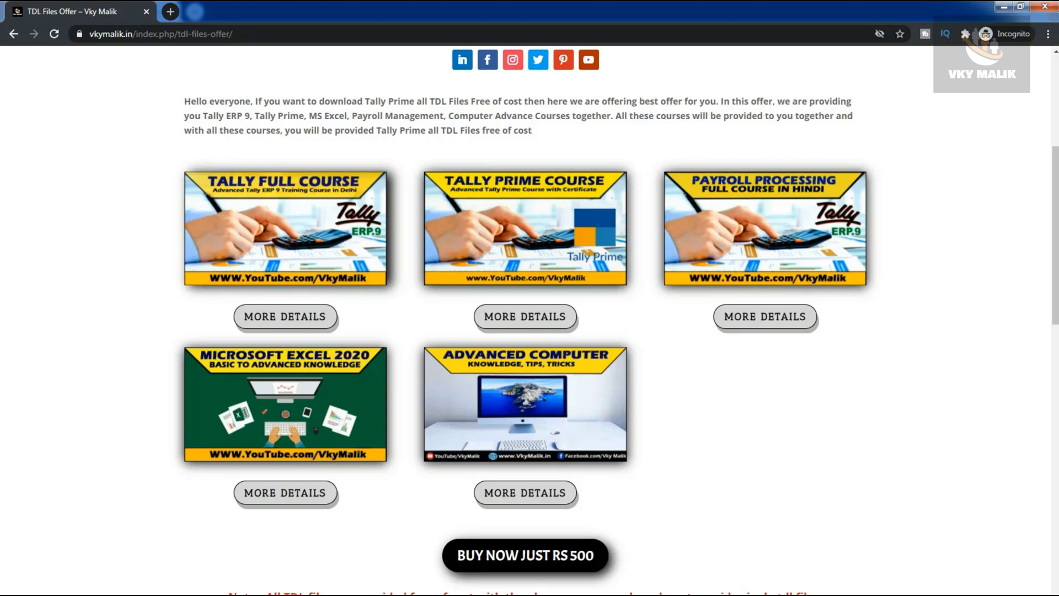
pyautogui.scroll(-20, 530, 320)
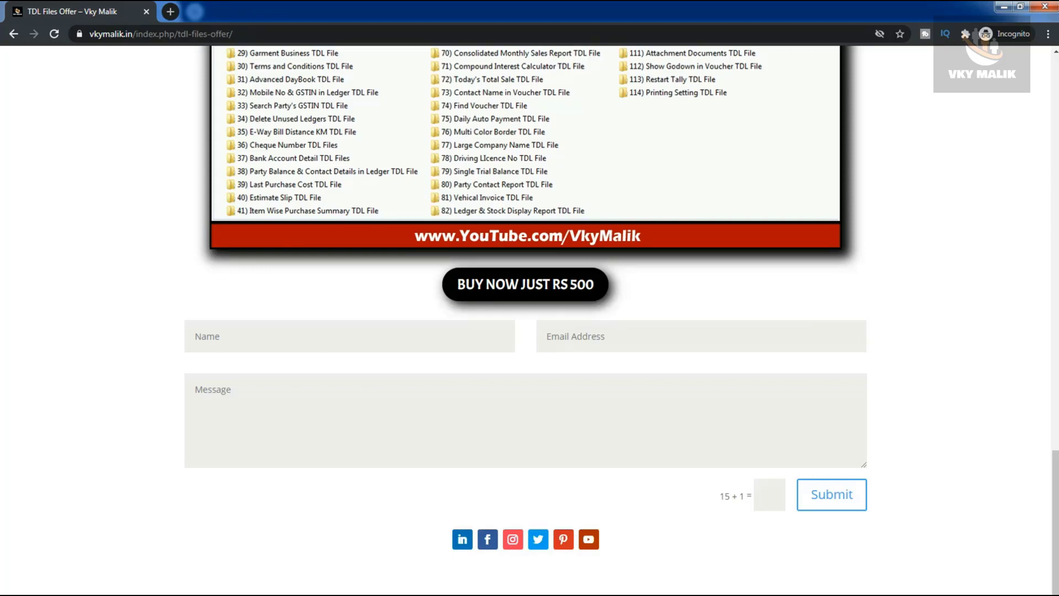
pyautogui.scroll(20, 529, 320)
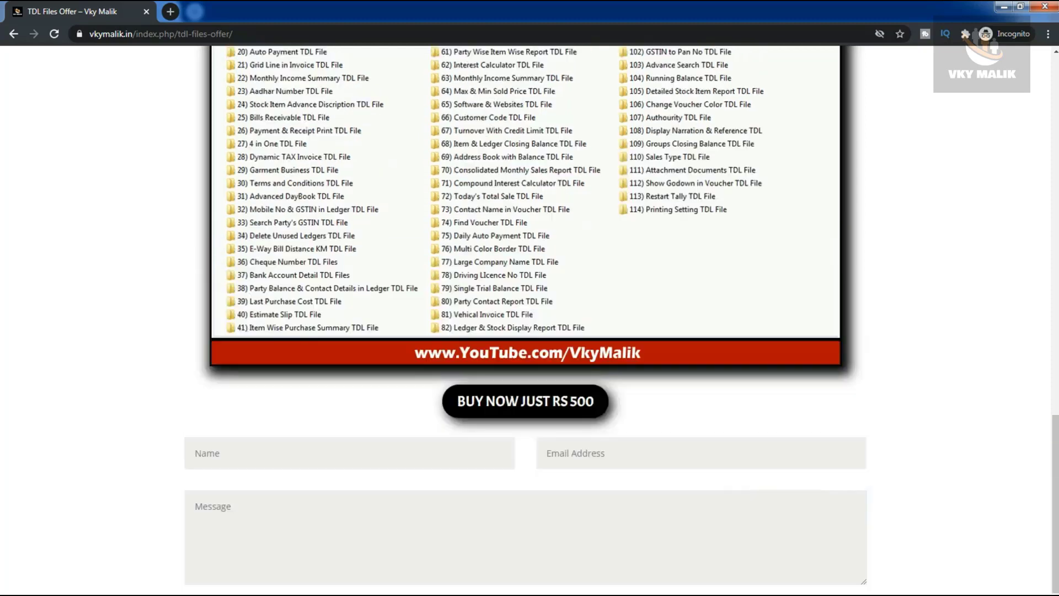
pyautogui.scroll(-2, 530, 320)
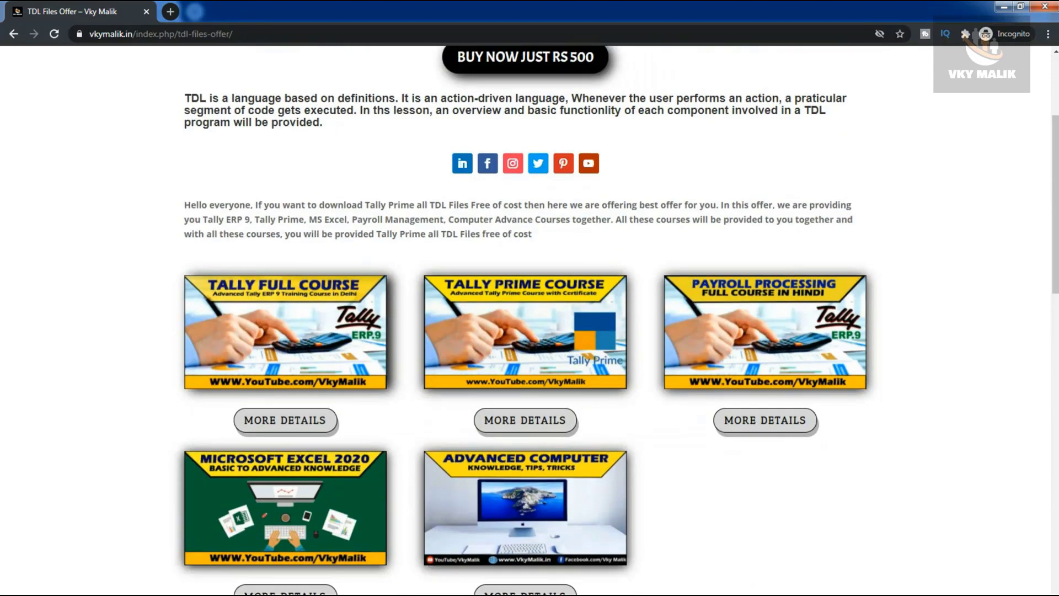